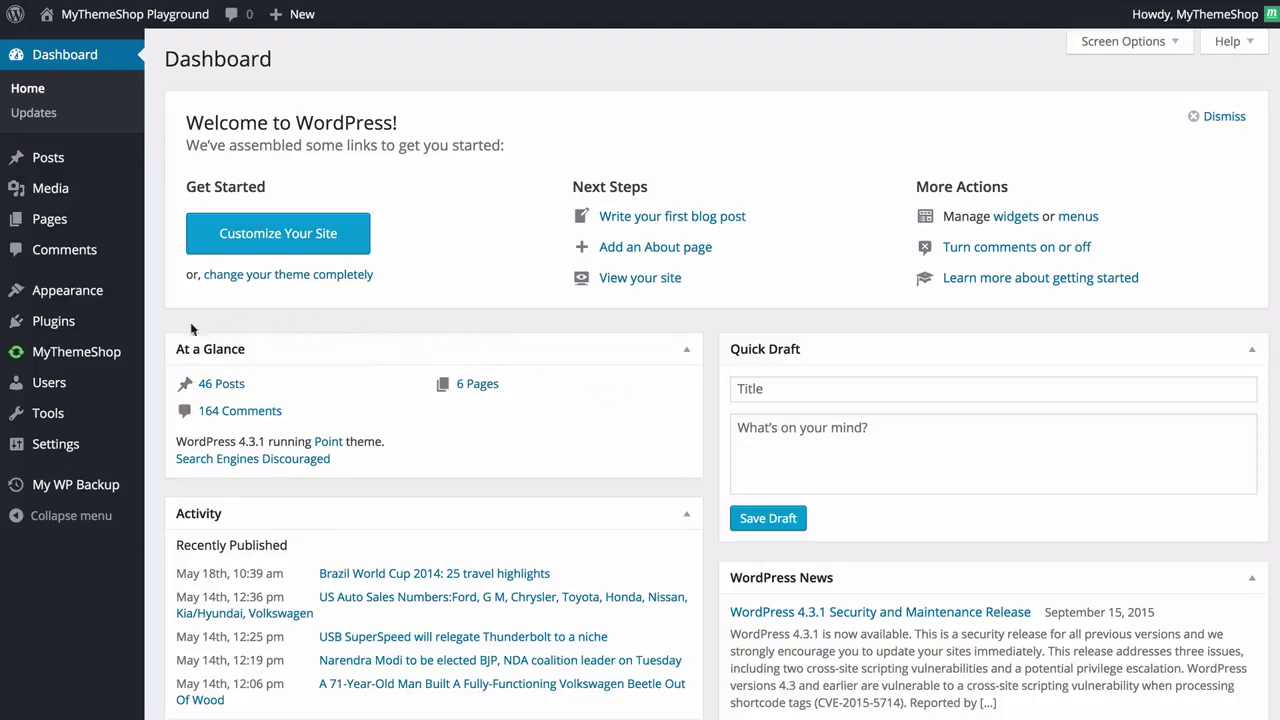
Open the site's content Export tool.
mouse_move(62, 416)
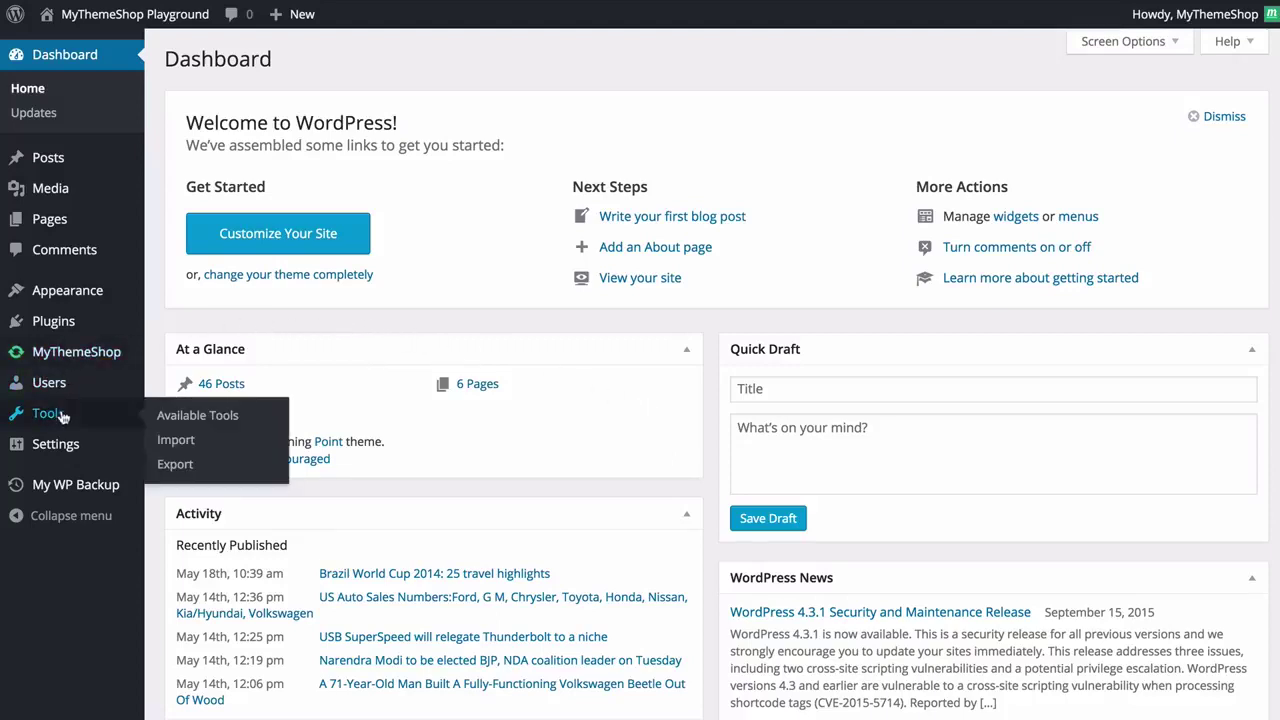
click(185, 472)
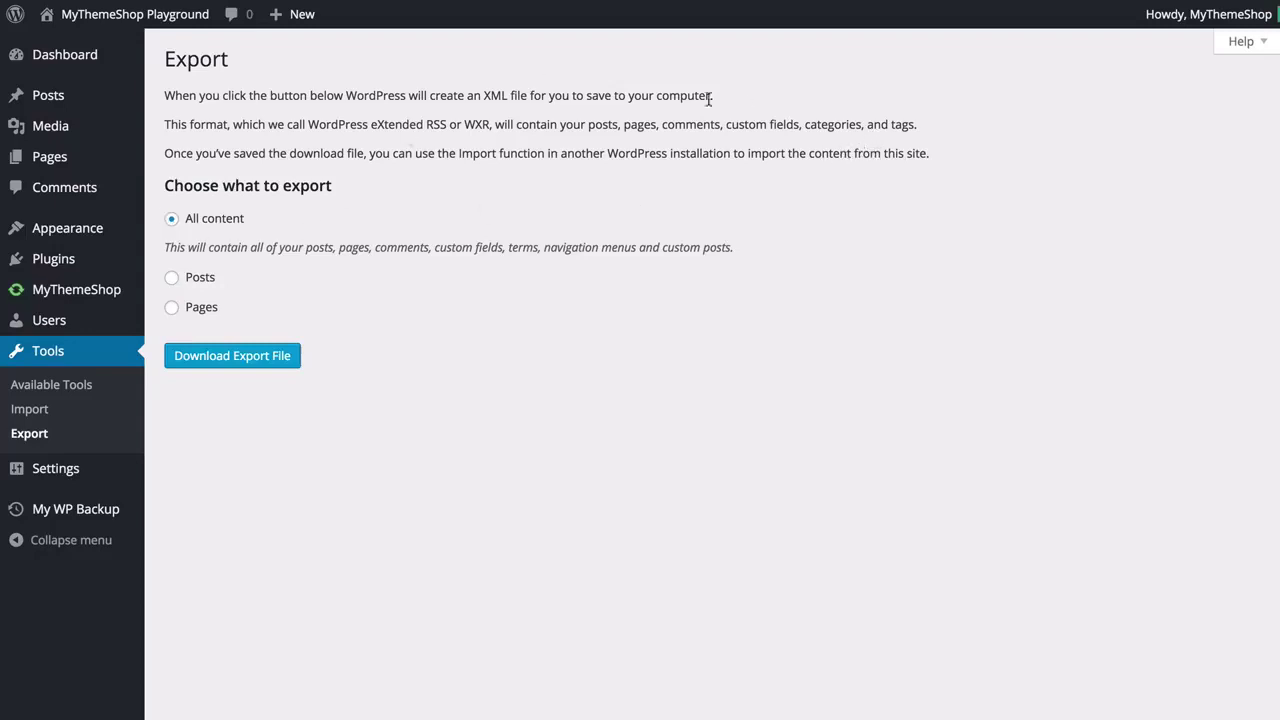
Examine the filter options offered for exporting only posts and for exporting only pages, including their status choices.
click(201, 285)
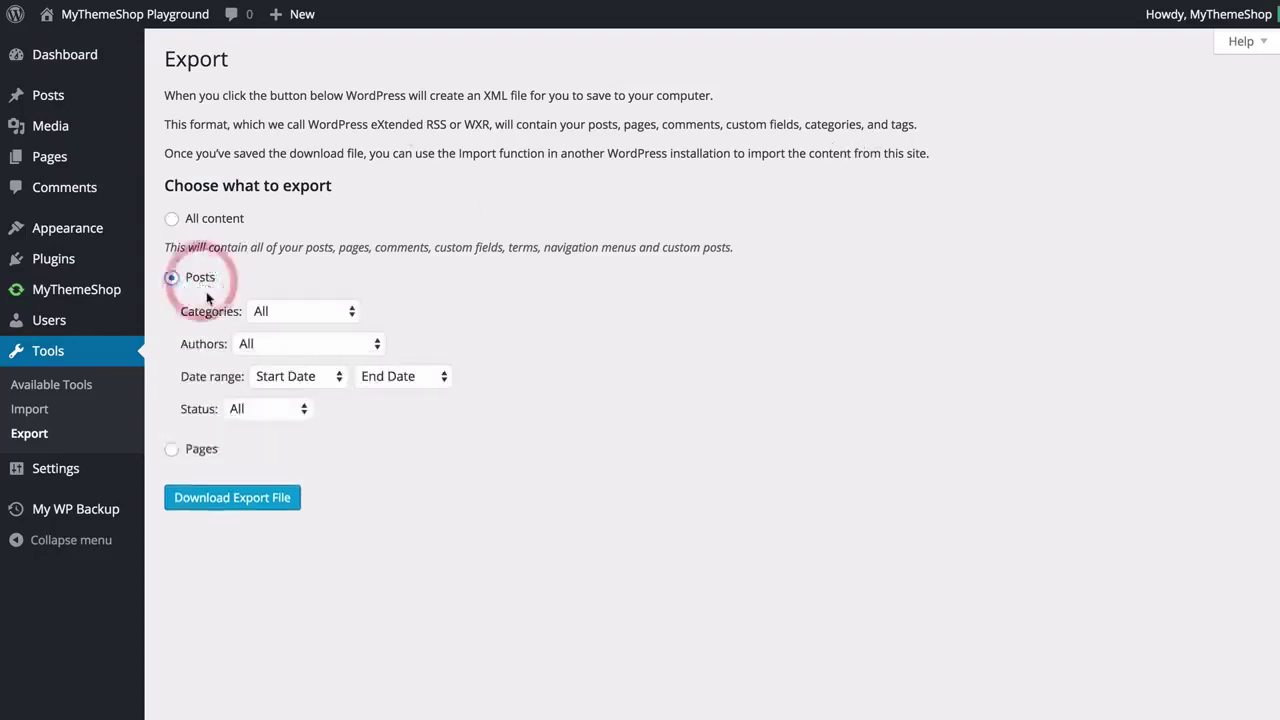
click(289, 311)
click(450, 348)
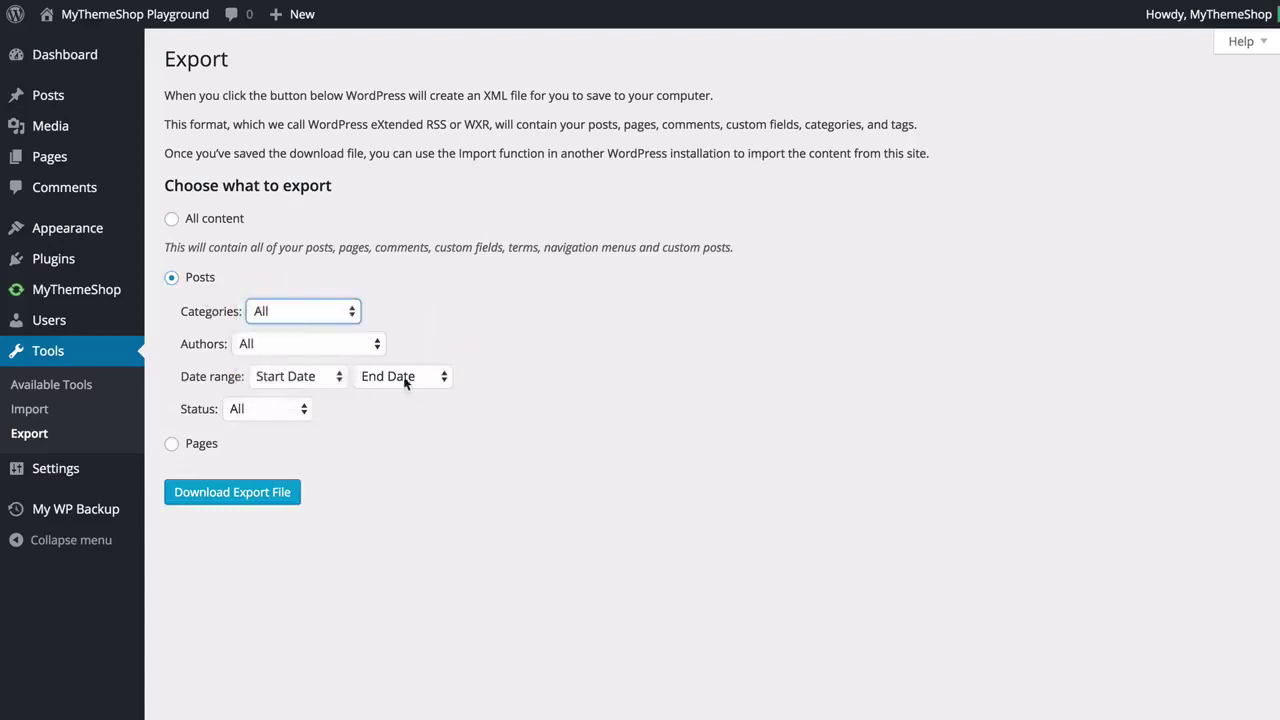
click(298, 411)
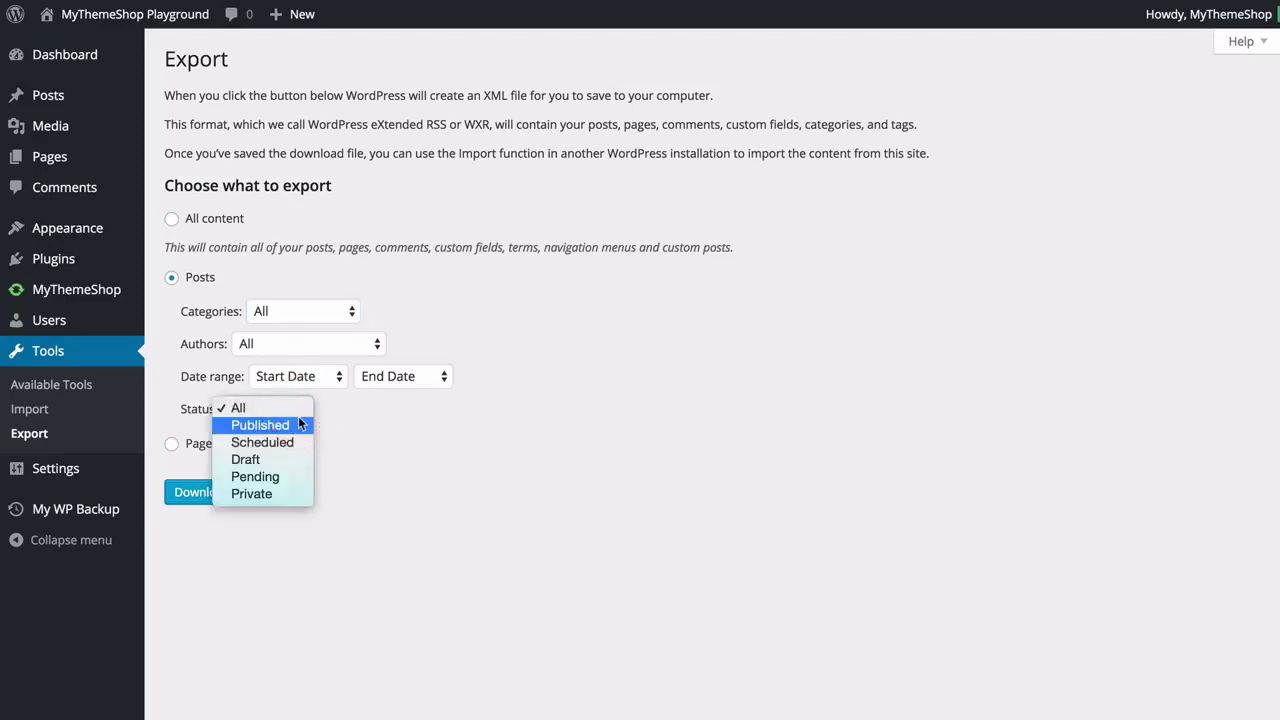
click(346, 447)
click(205, 444)
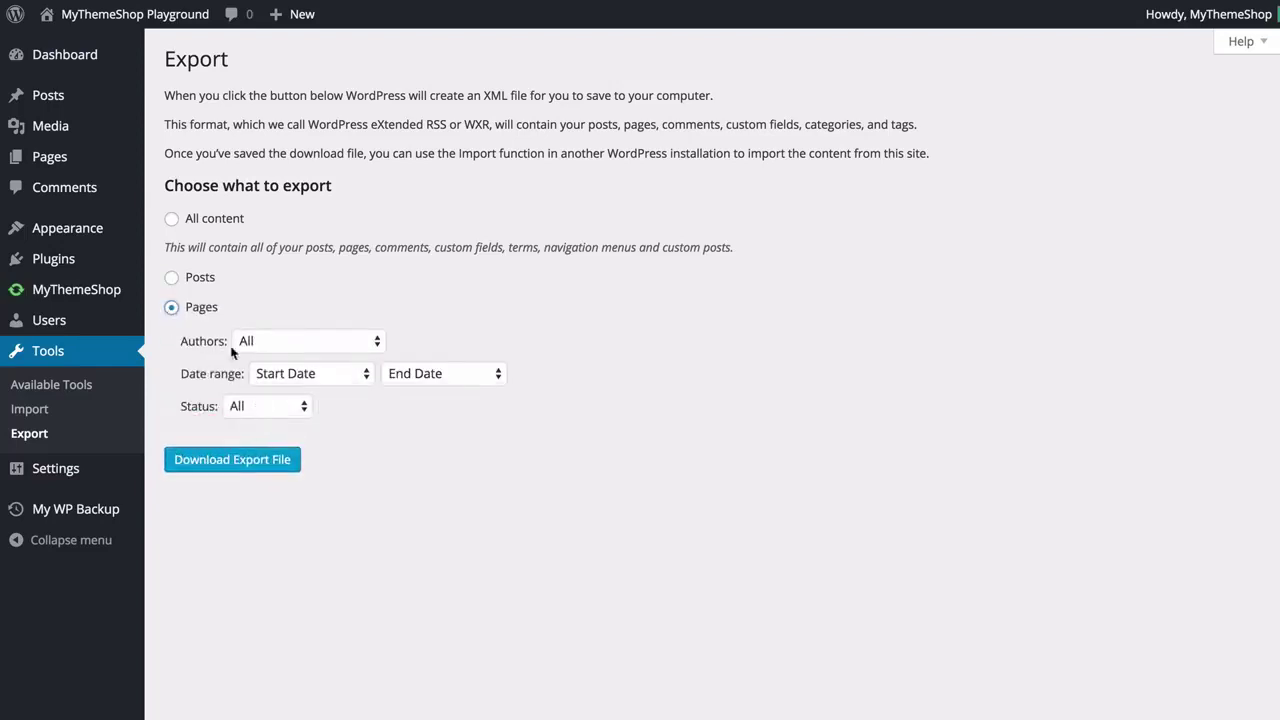
click(284, 405)
click(398, 427)
Export all content of the site and save the export file in the MyThemeShop folder.
click(200, 220)
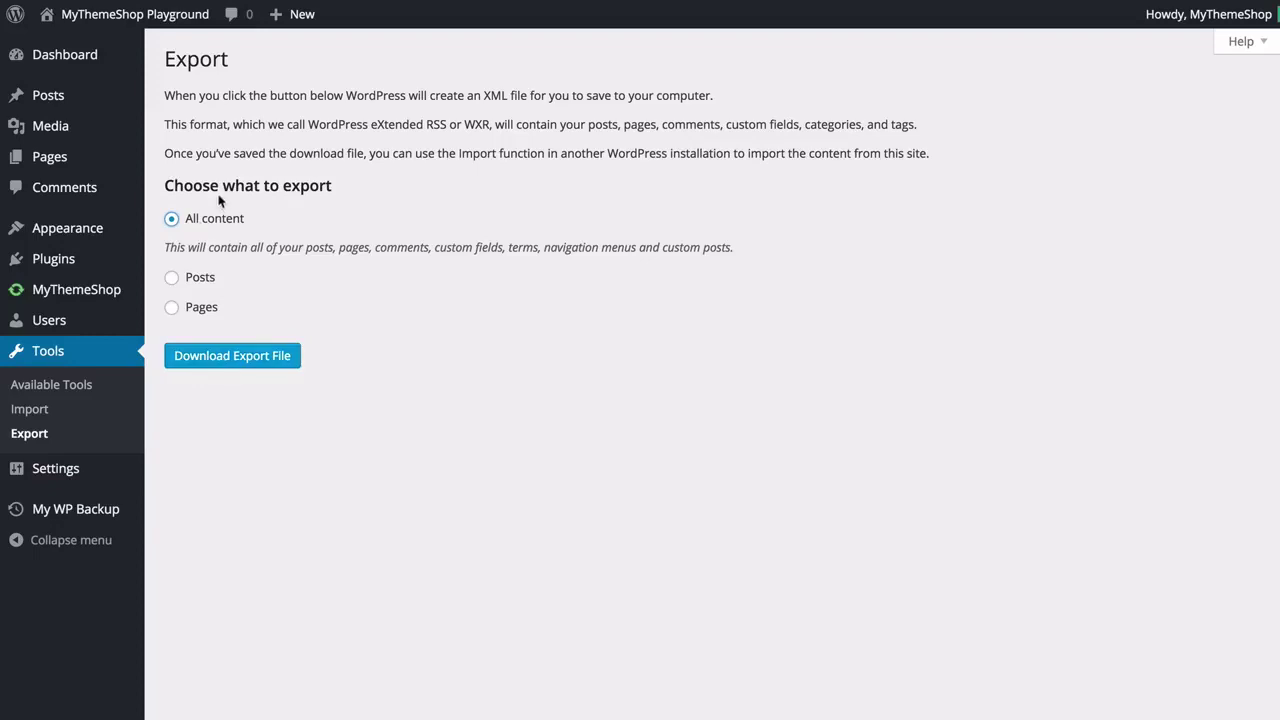
click(225, 364)
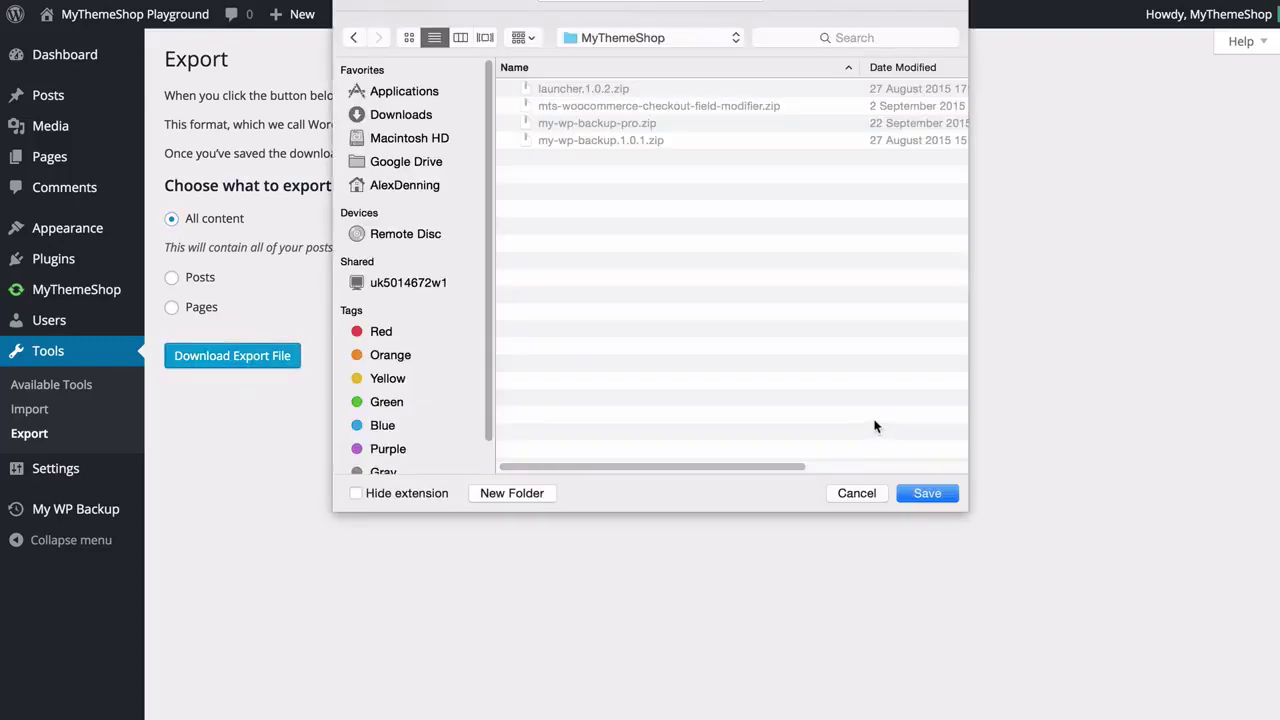
click(911, 496)
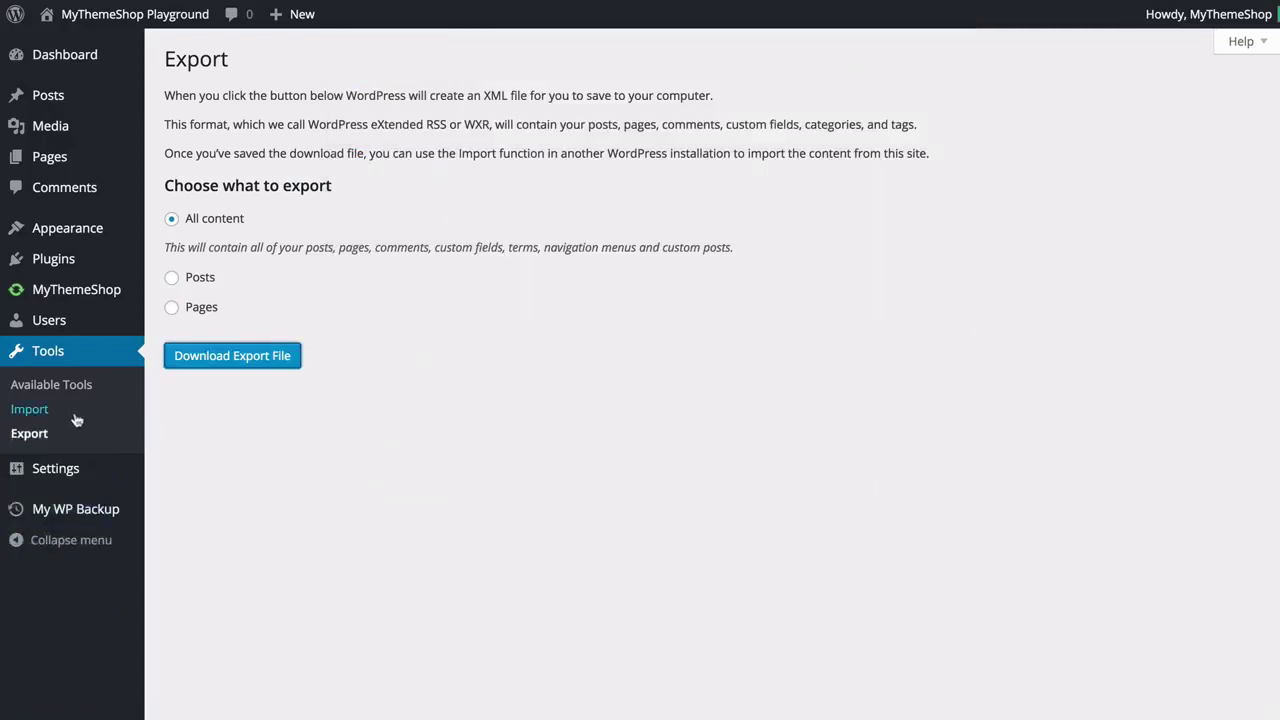
Install the WordPress Importer plugin from the import systems list, then activate it and run the importer.
click(37, 409)
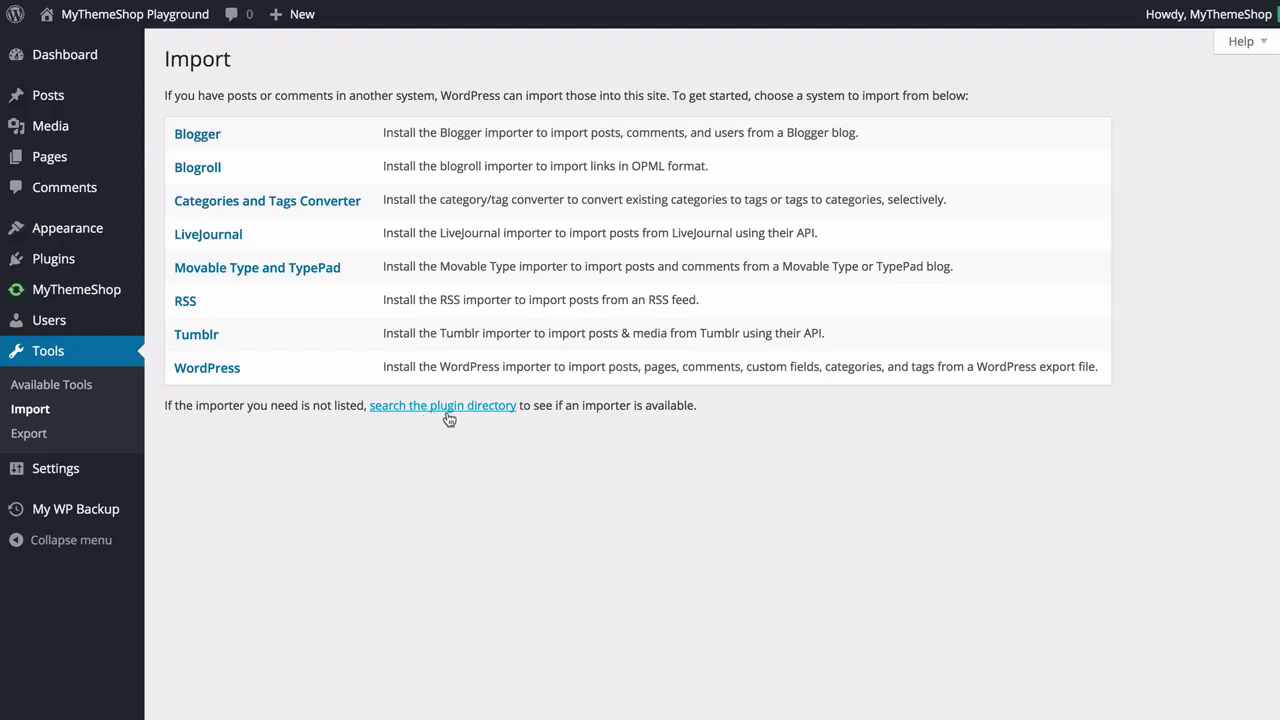
click(213, 369)
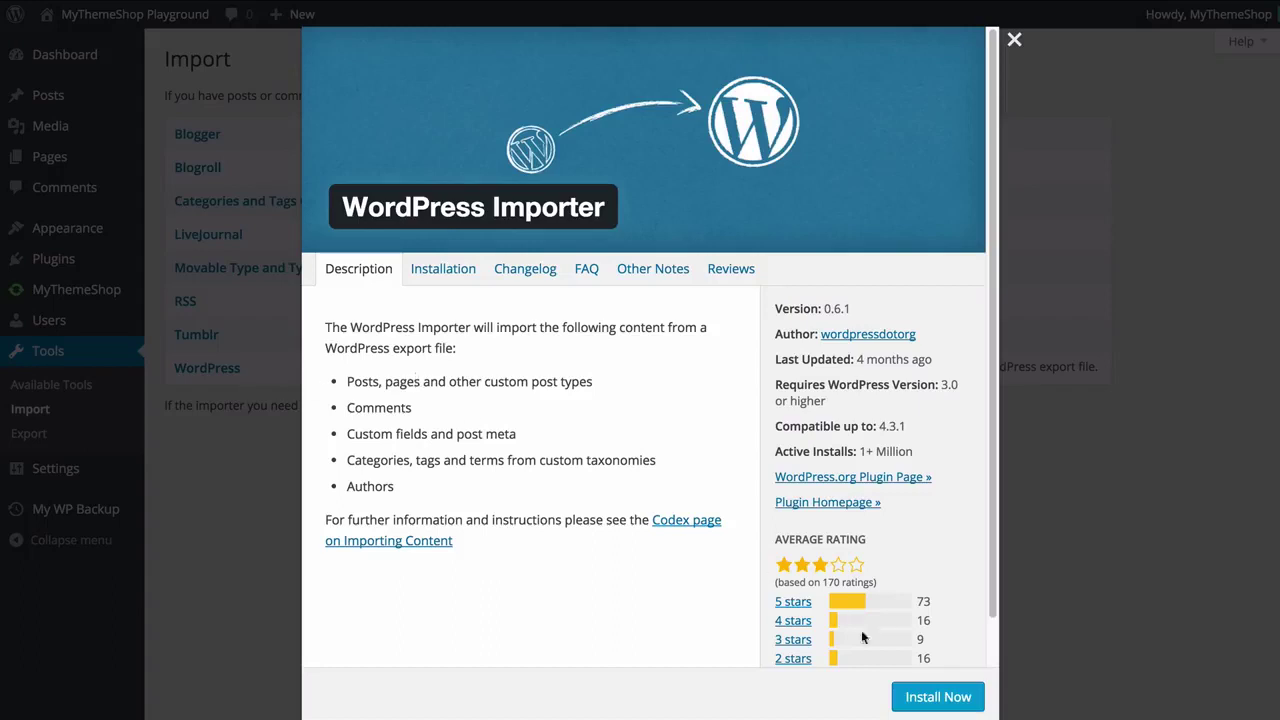
click(961, 703)
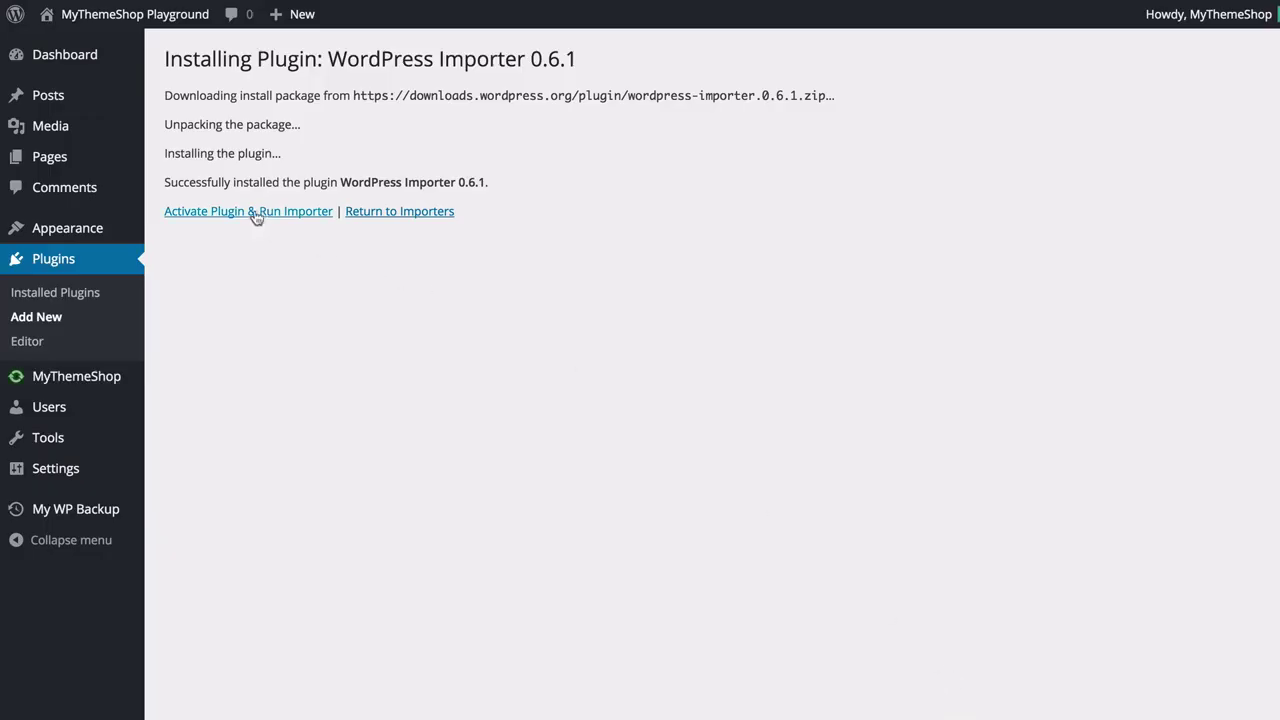
click(256, 213)
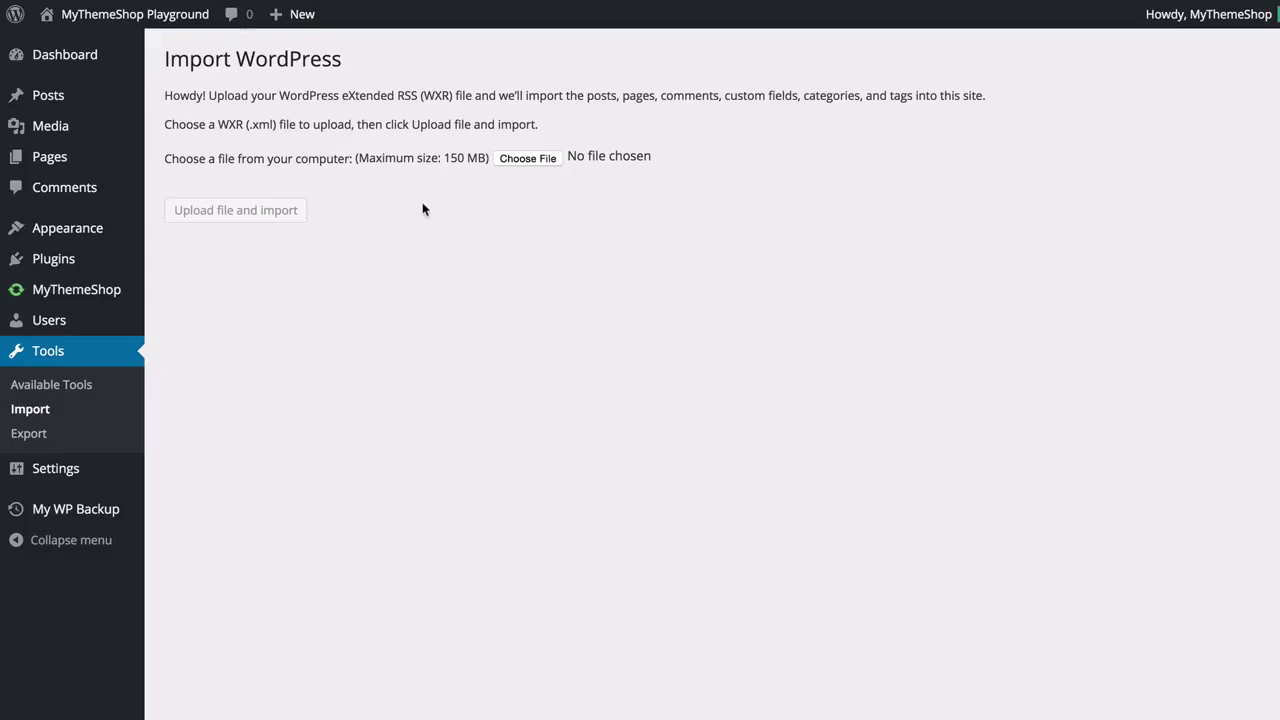
Upload the export file mythemeshopplayground.wordpress.2015-09-25.xml to the WordPress importer.
click(527, 160)
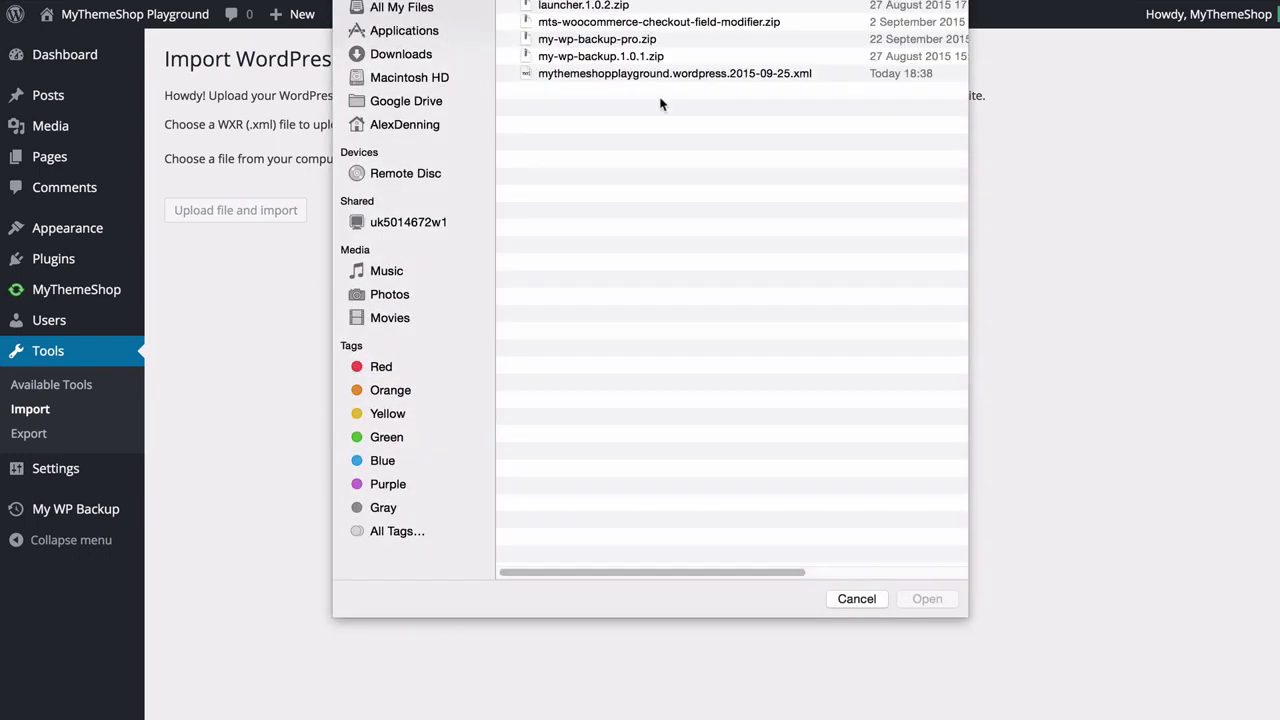
click(652, 75)
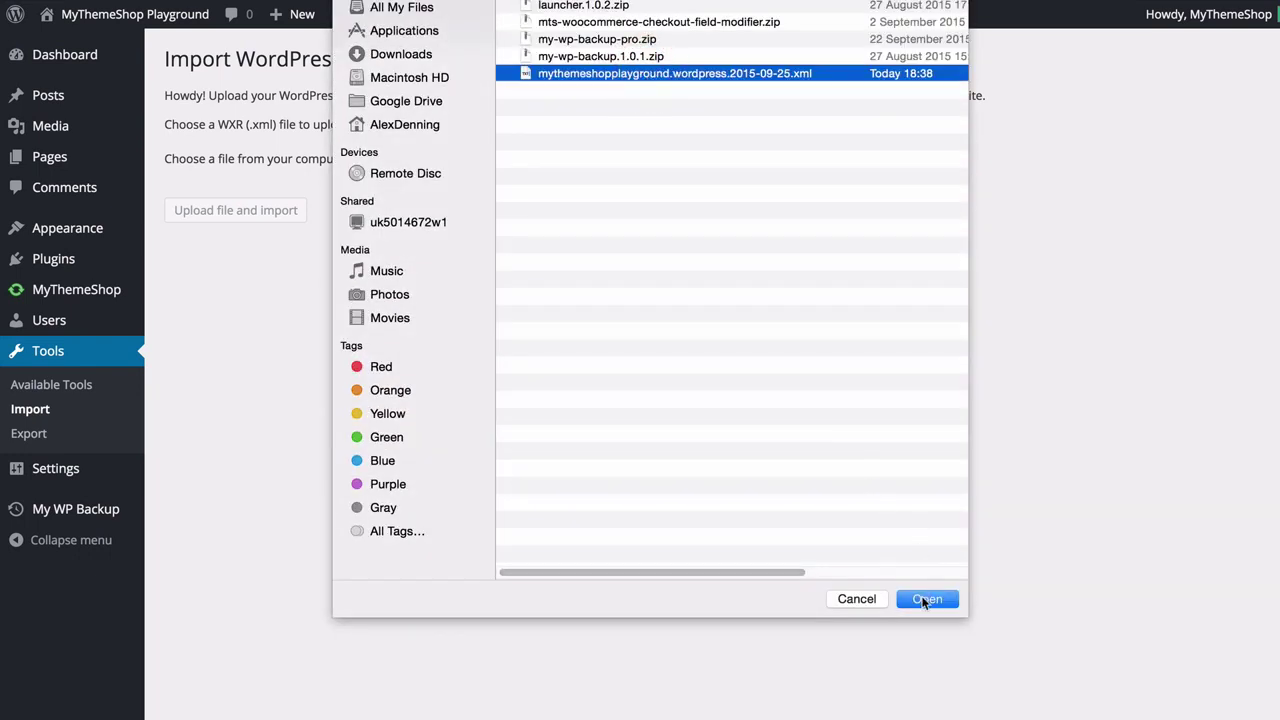
click(925, 599)
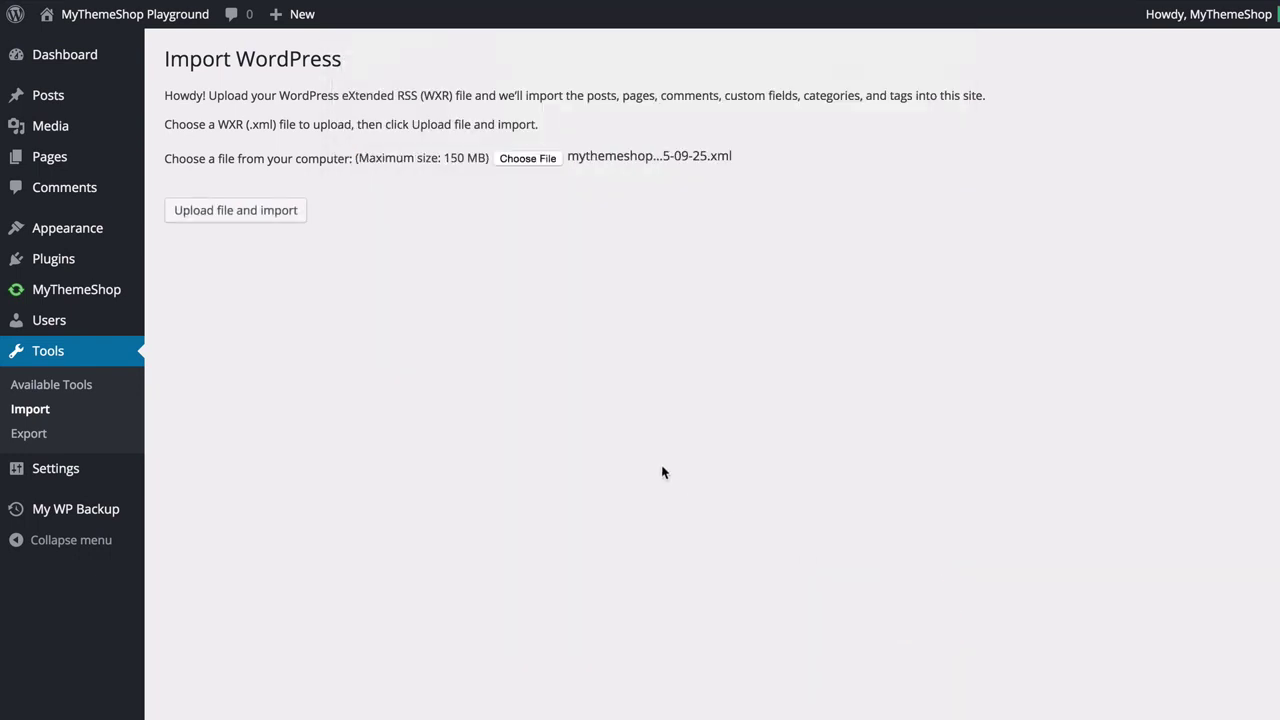
click(253, 219)
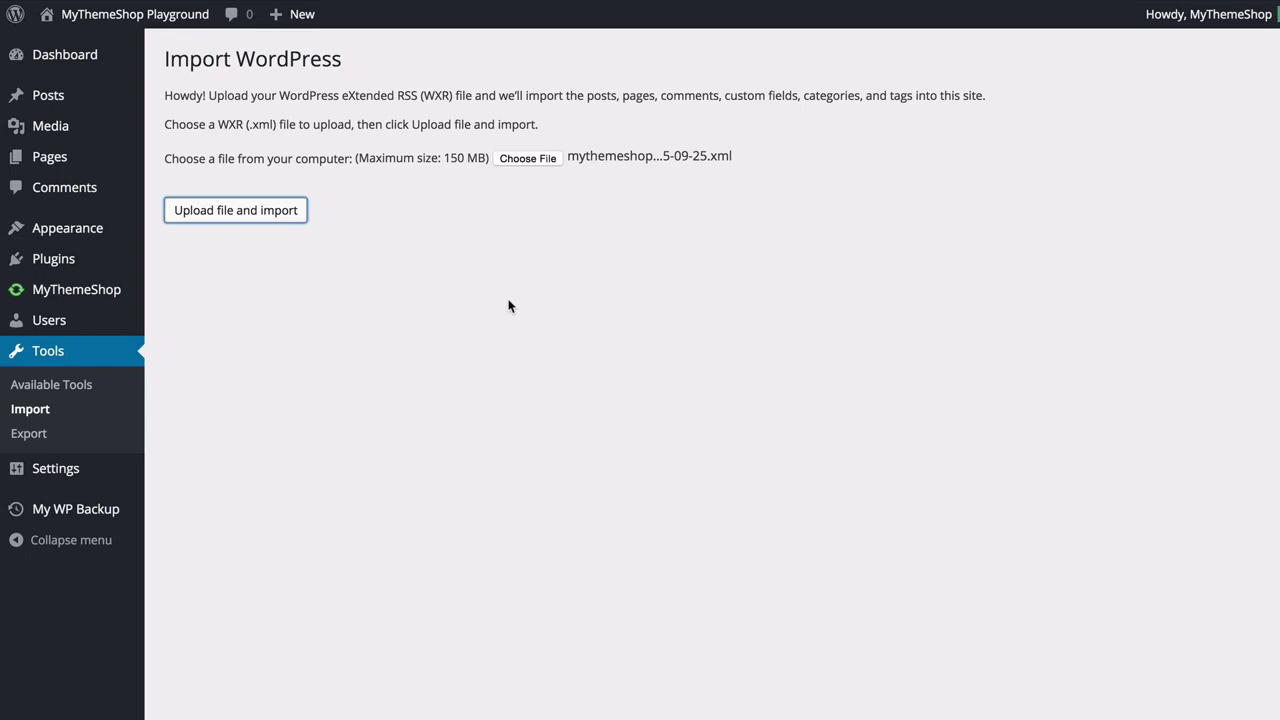
click(965, 387)
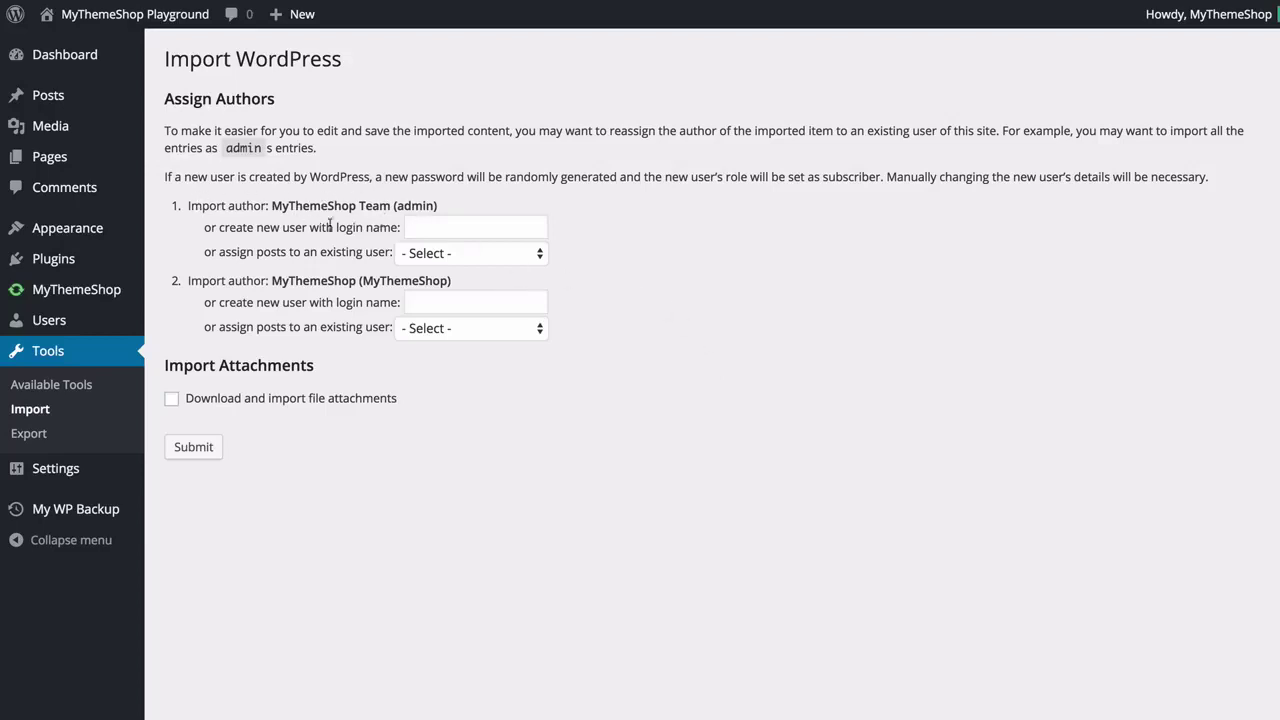
Assign the posts of both import authors to the existing user MyThemeShop.
click(442, 229)
click(432, 255)
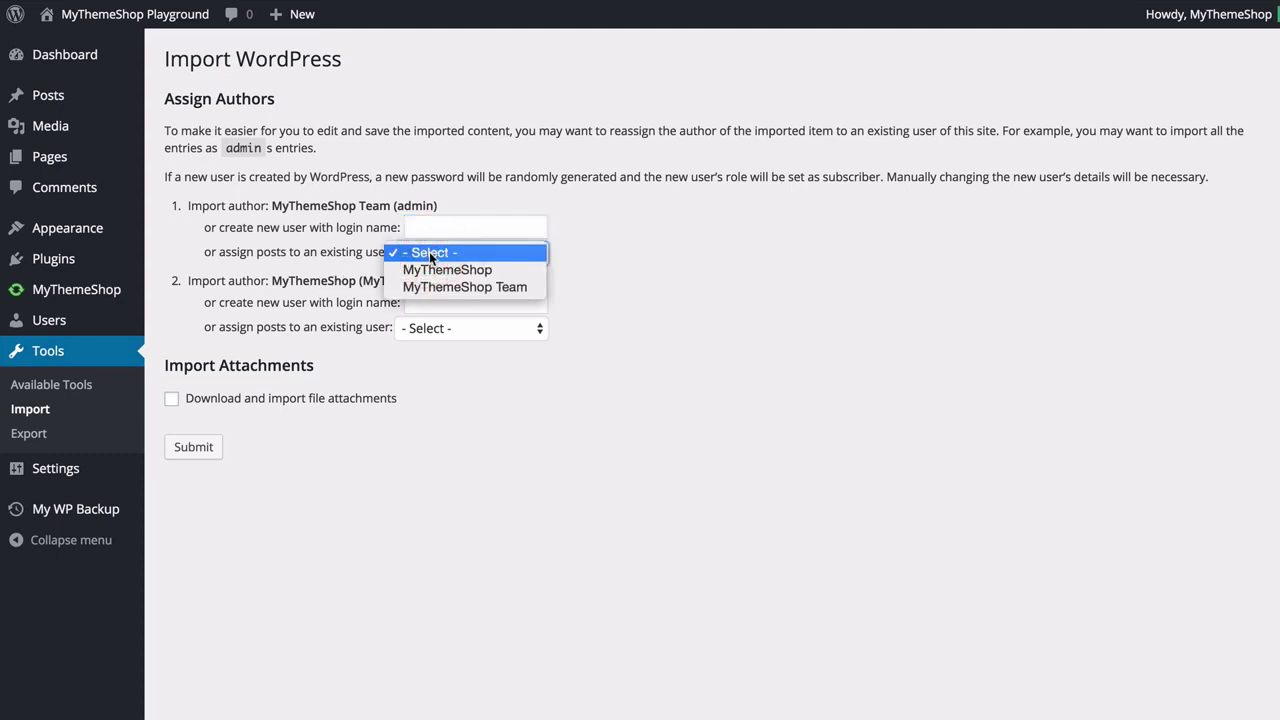
click(442, 271)
click(439, 322)
click(439, 343)
click(389, 365)
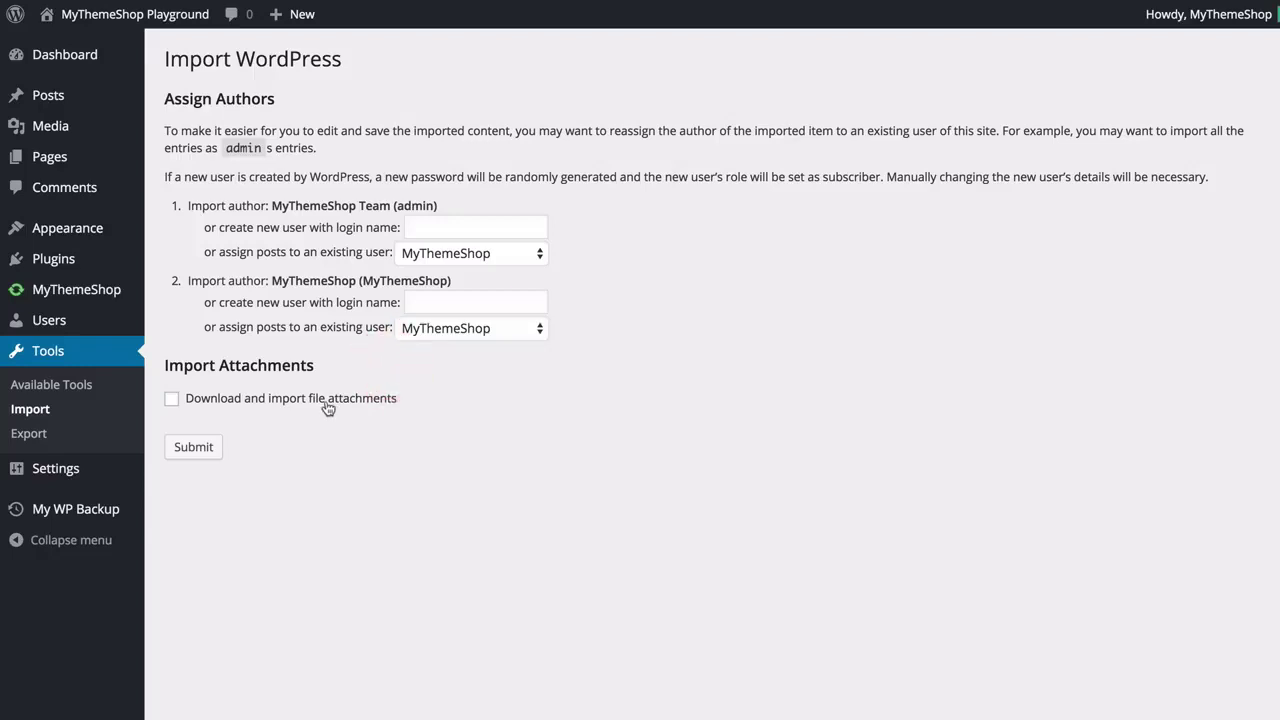
Submit the import with file attachments downloaded and imported, and return to the dashboard.
click(327, 406)
click(197, 450)
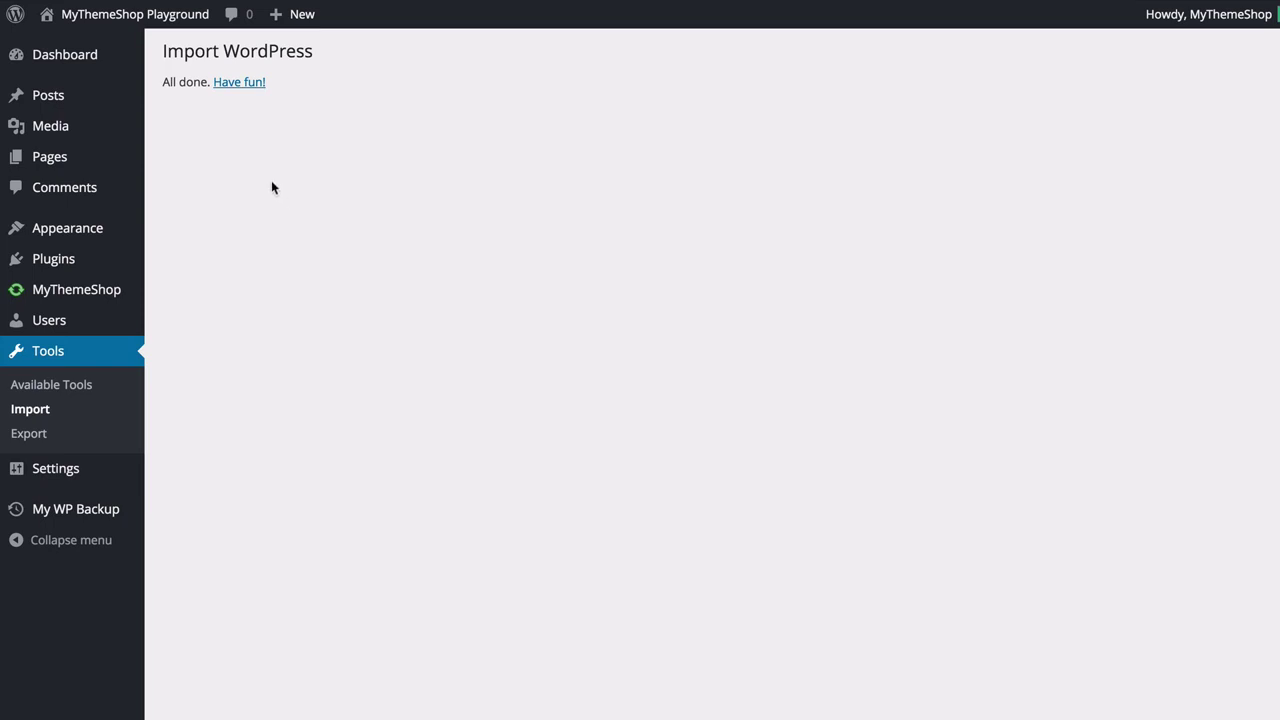
click(76, 64)
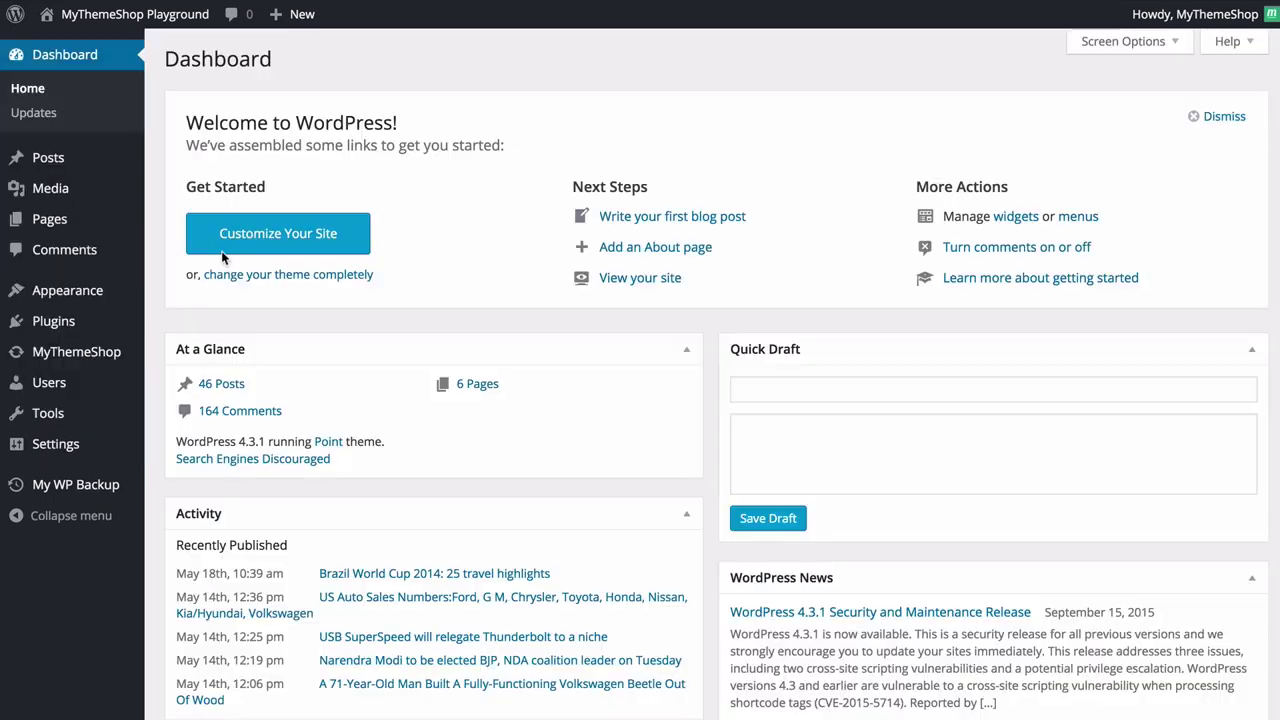